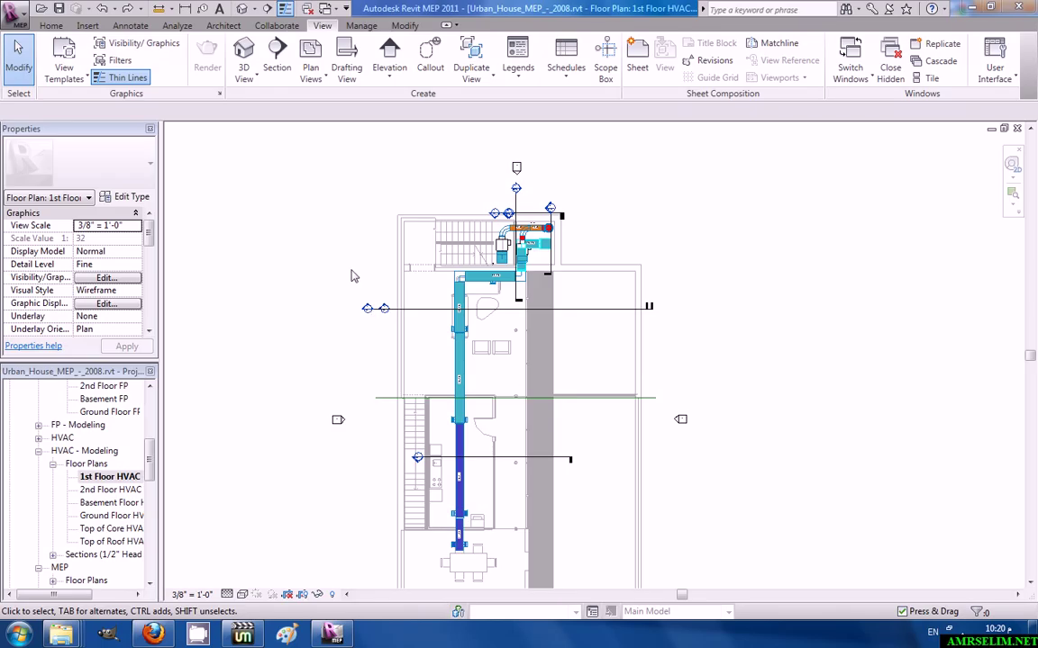
Start a new Schedule/Quantities table for the Air Terminals category.
click(565, 72)
click(595, 103)
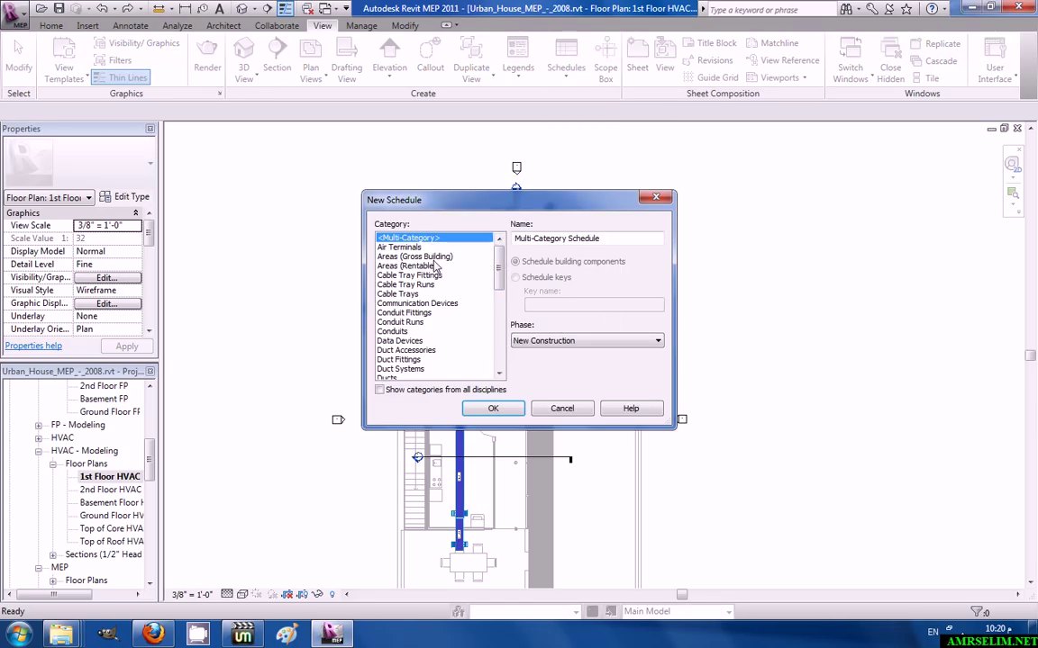
click(399, 247)
Add Family, Family and Type, then all remaining Air Terminal fields to the schedule.
click(492, 408)
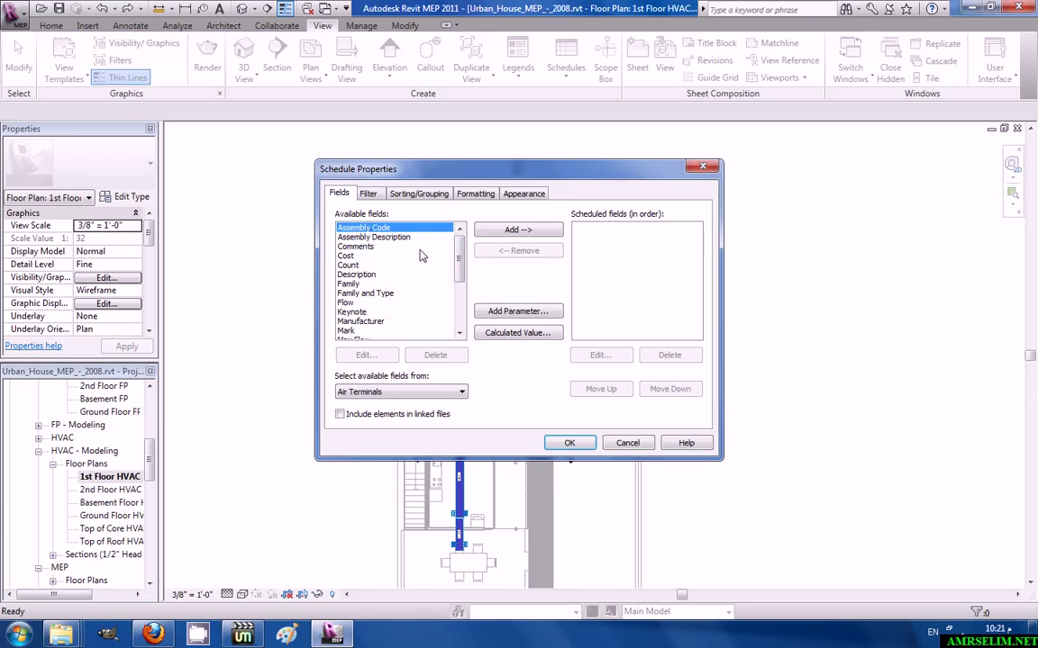
double_click(354, 284)
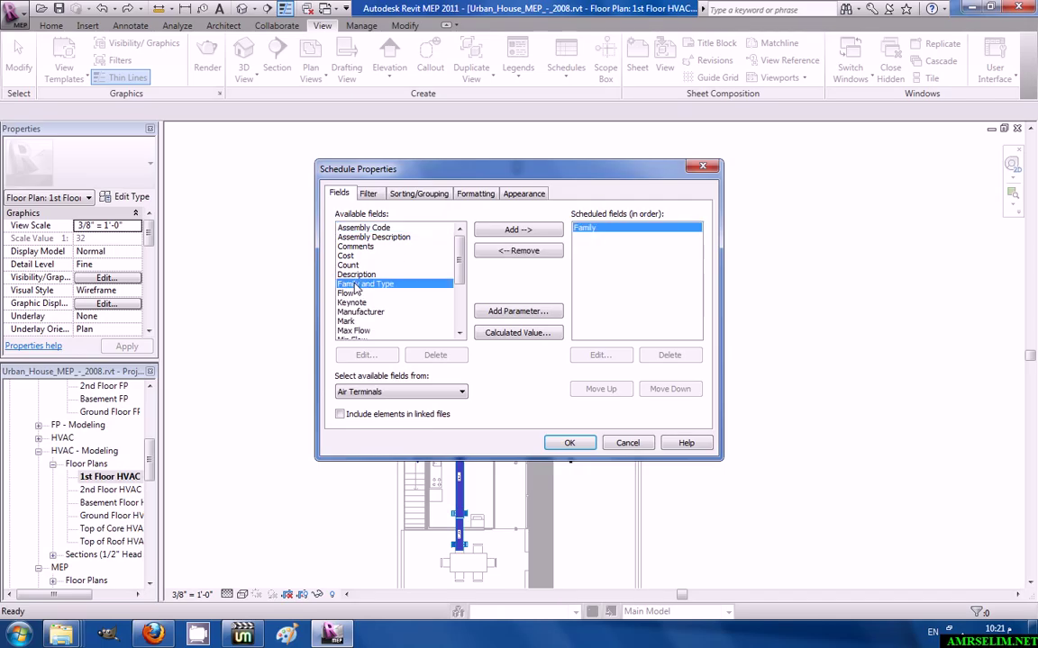
double_click(367, 285)
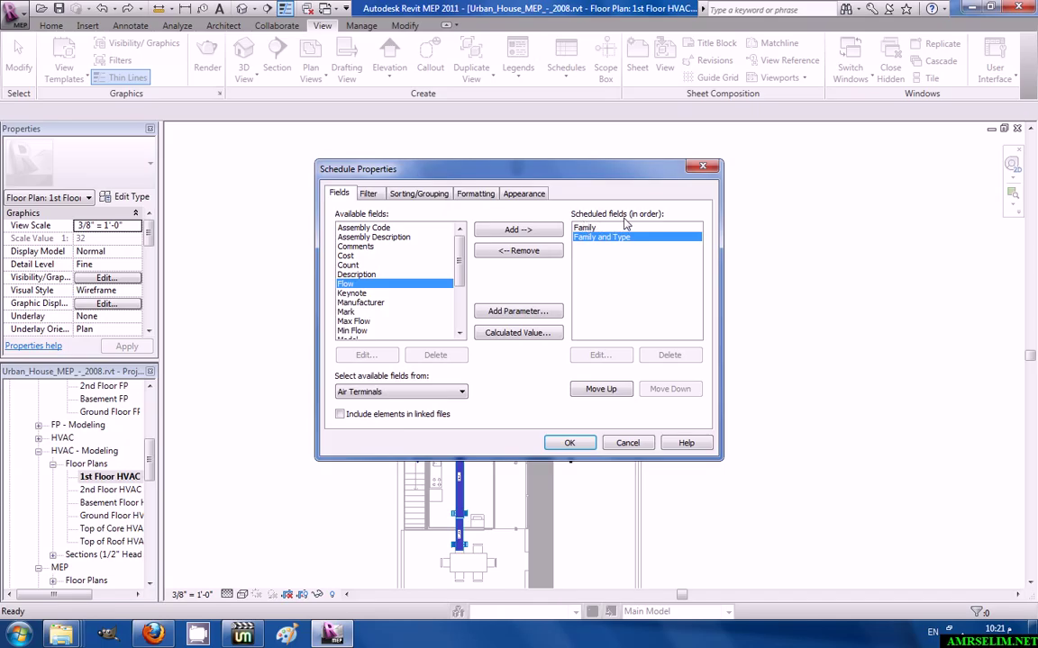
click(414, 229)
scroll(410, 288, down, 3)
scroll(392, 320, down, 1)
shift+click(385, 331)
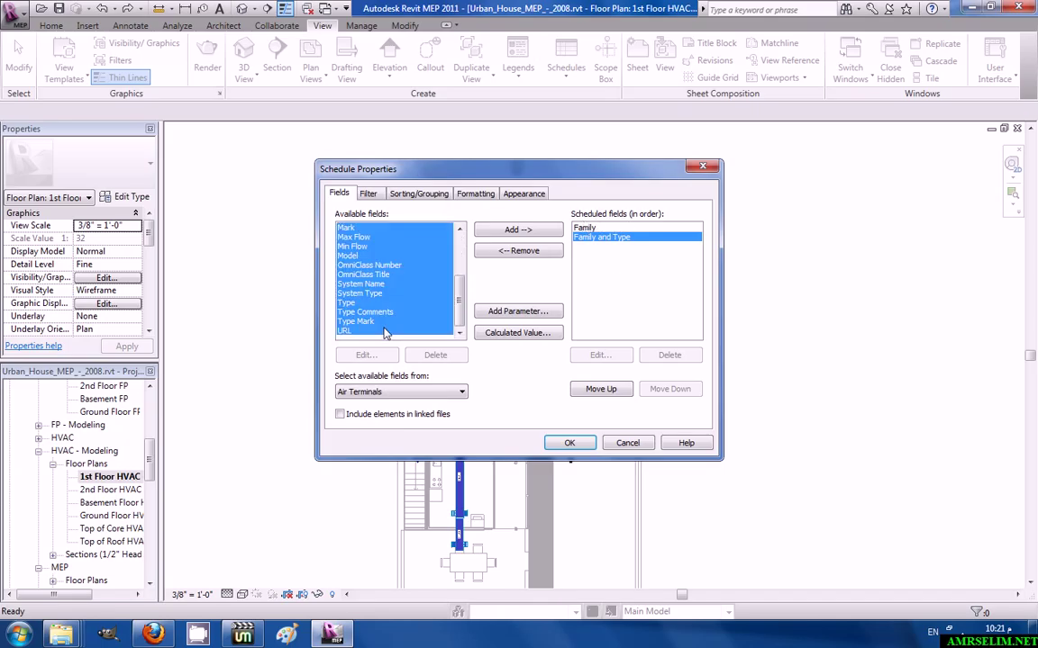
click(504, 231)
Add Room: Name from the Room fields and remove Assembly Code and Assembly Description.
click(393, 392)
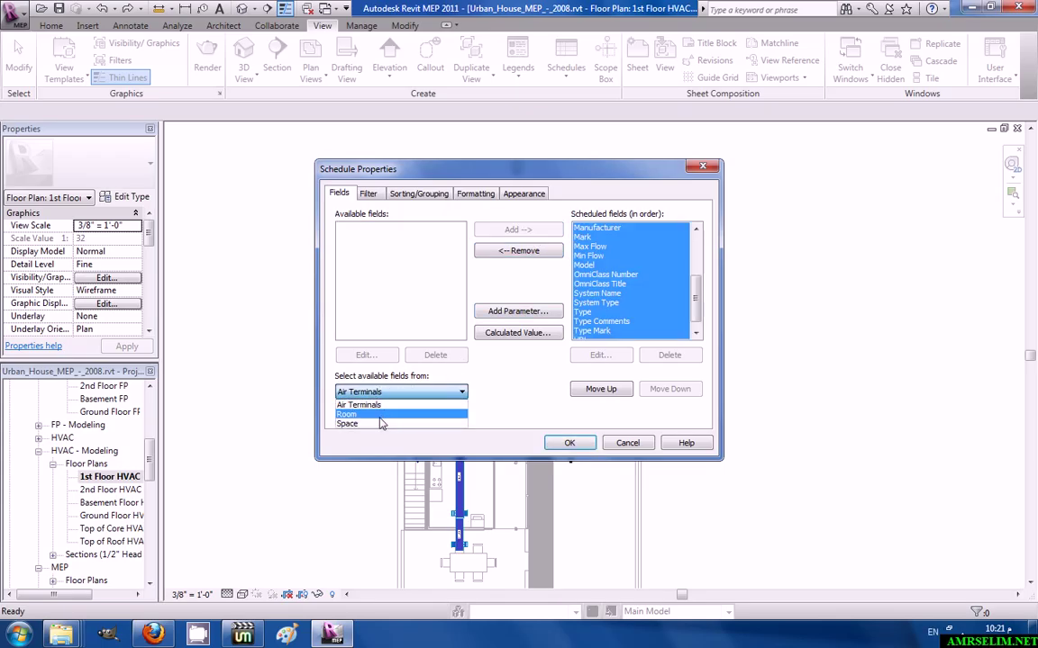
click(379, 415)
click(387, 303)
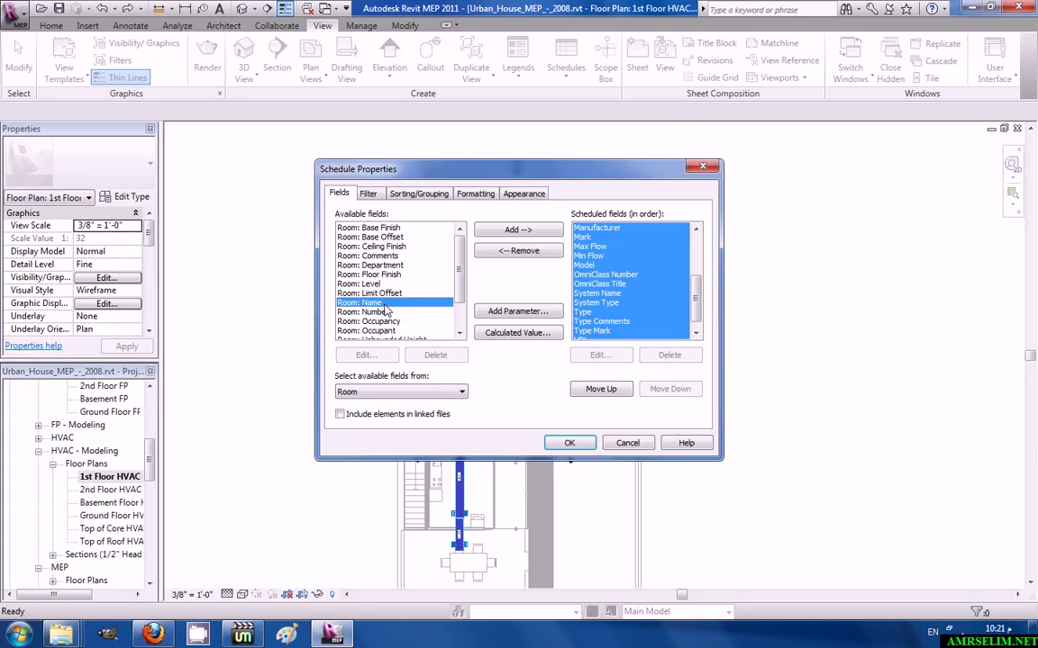
double_click(384, 305)
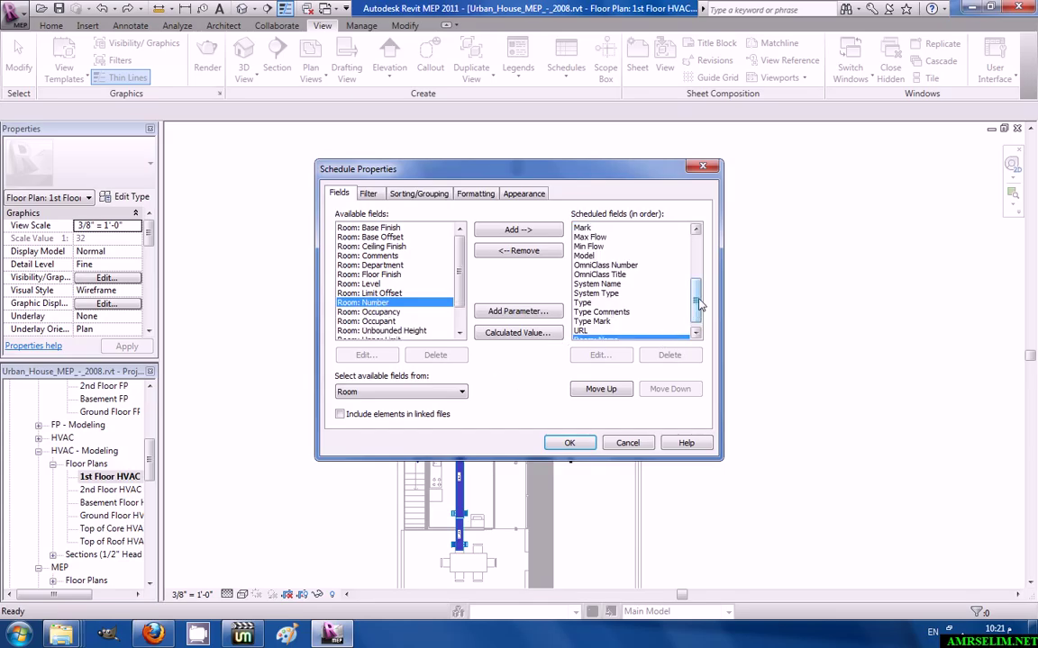
drag(699, 305, 697, 242)
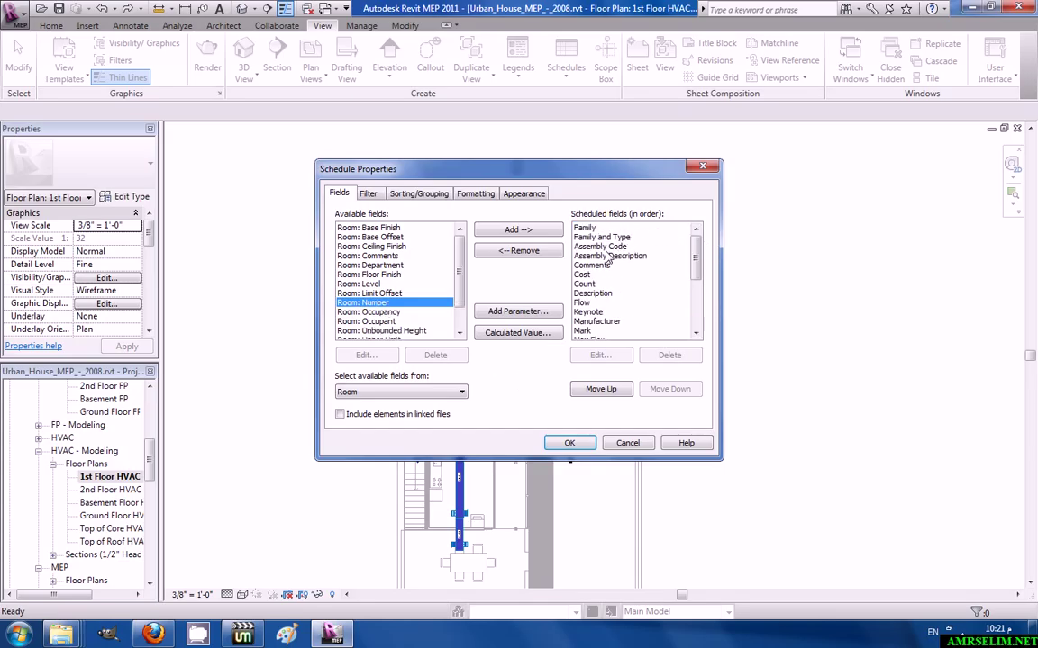
double_click(600, 247)
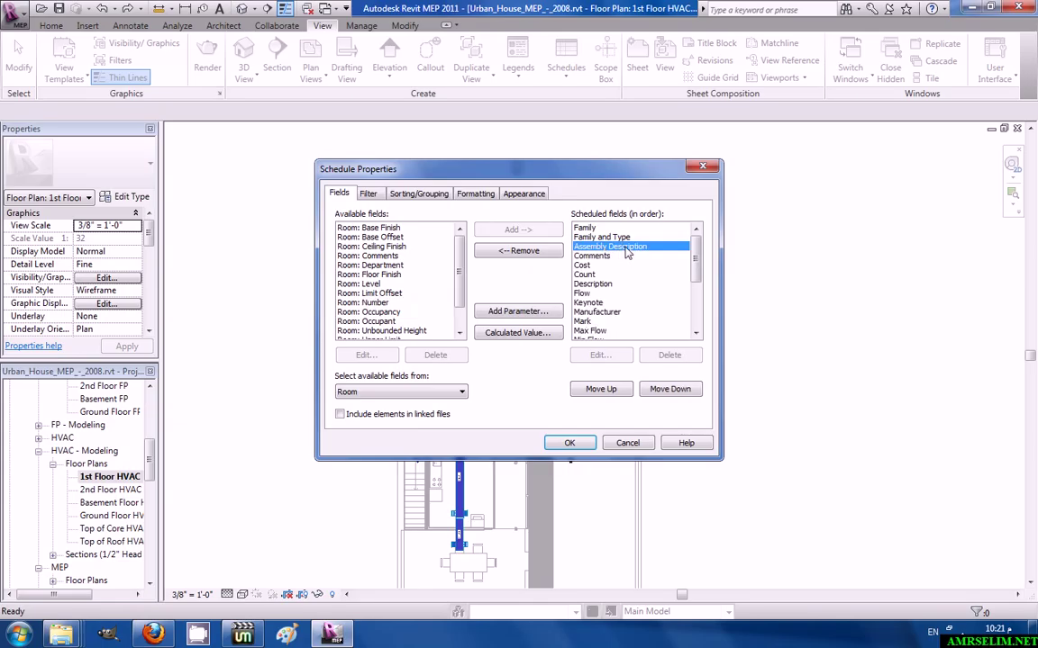
double_click(628, 249)
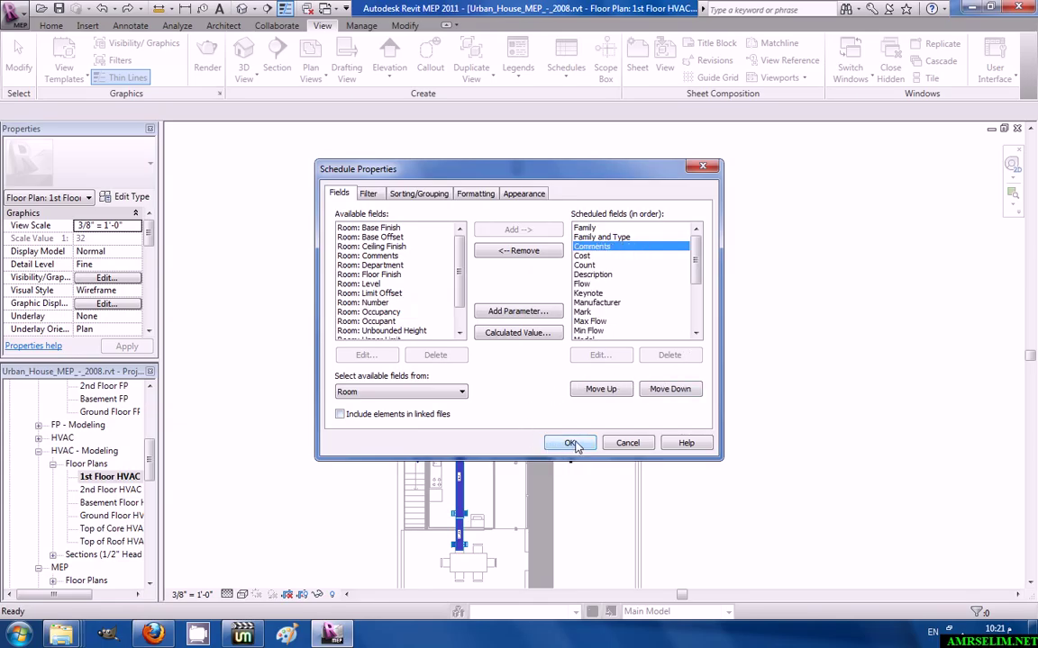
click(574, 444)
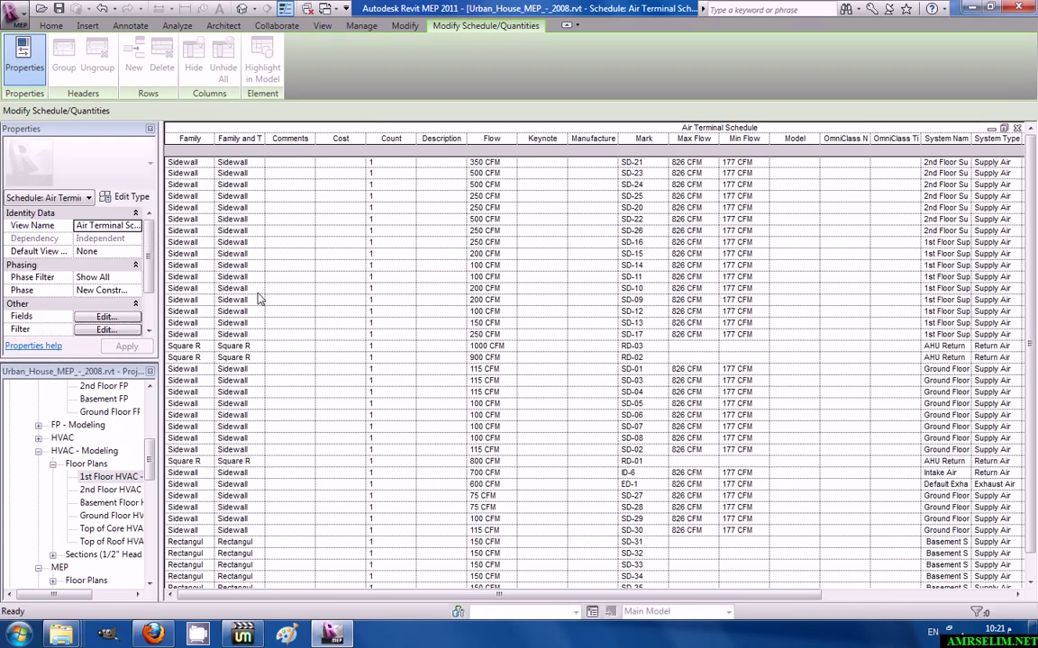
Select the fourth row's 250 CFM air terminal and highlight it in the 3D model.
click(230, 196)
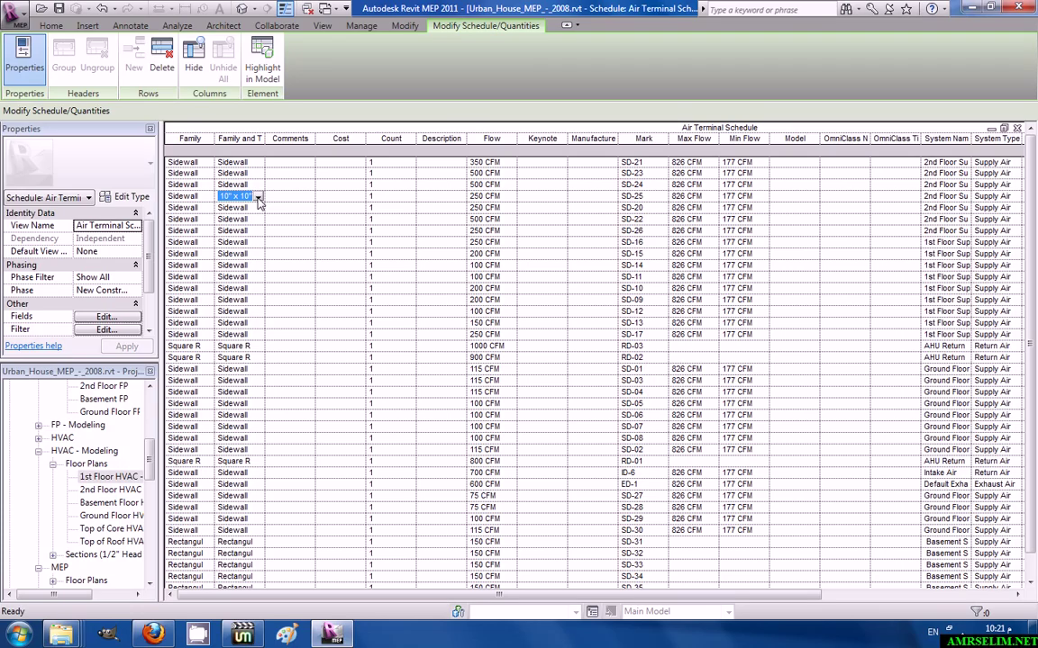
click(497, 196)
click(480, 195)
drag(484, 195, 460, 199)
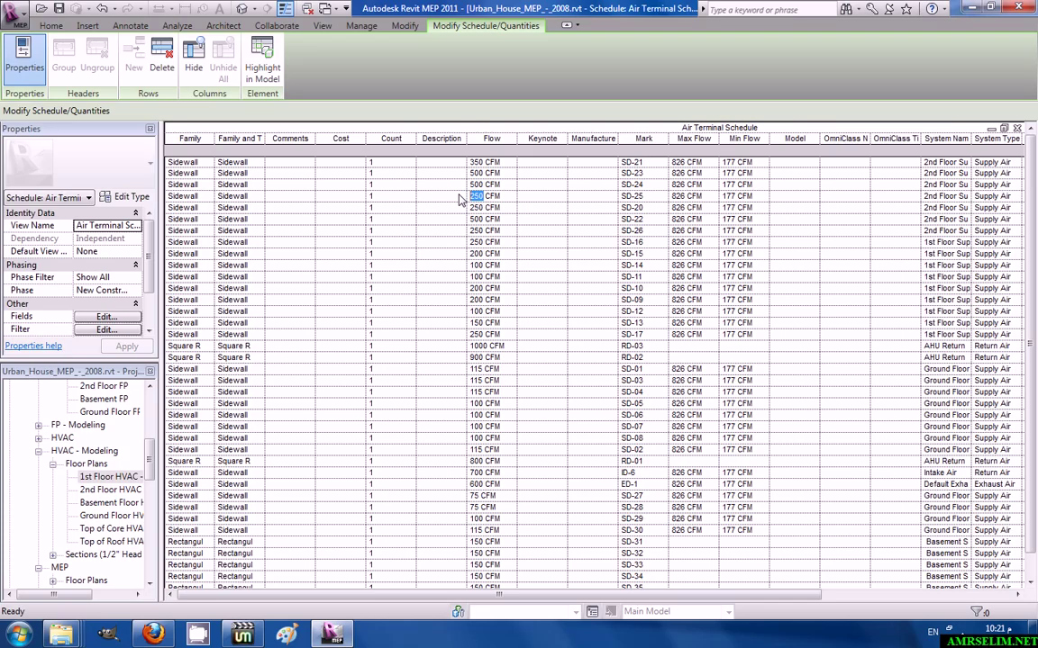
click(262, 63)
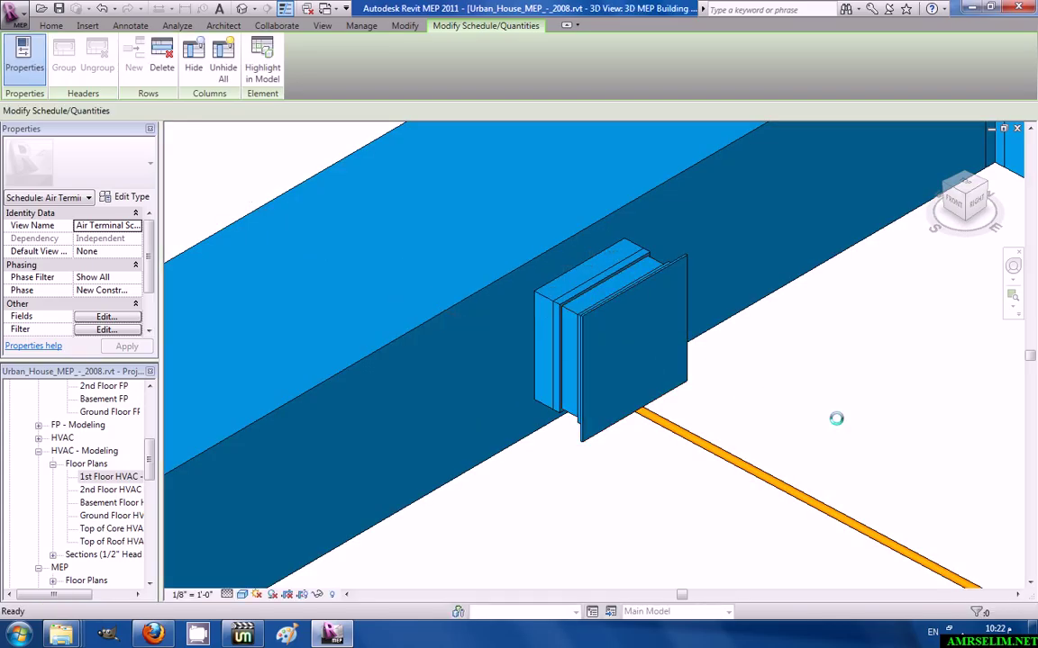
Switch back to the Air Terminal Schedule and select the first row's Comments cell.
click(586, 458)
key(ctrl+Tab)
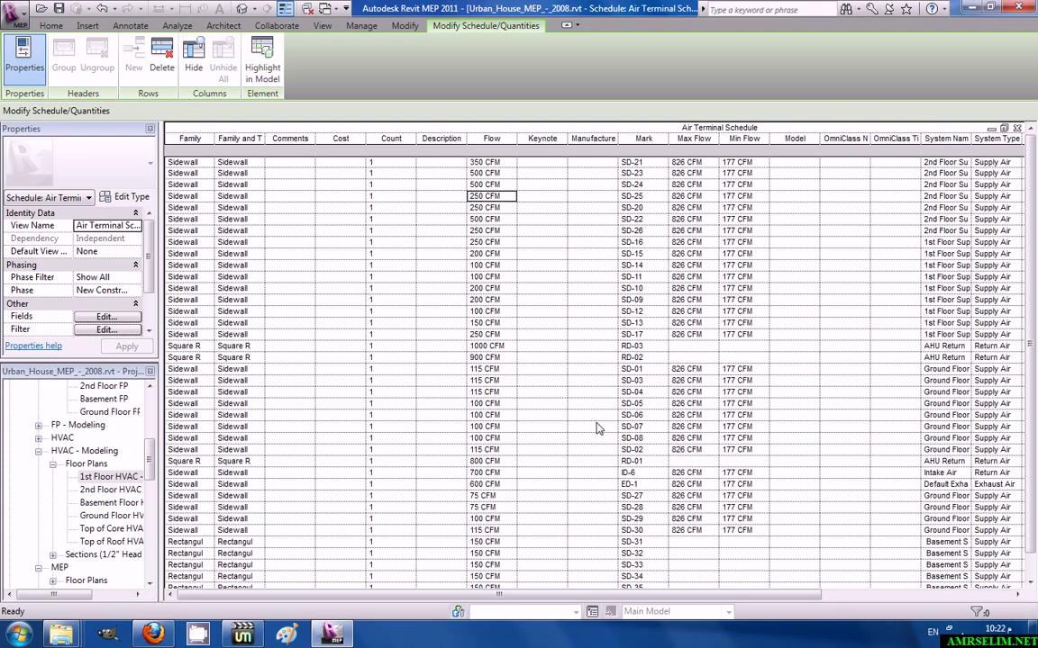
scroll(464, 431, down, 1)
scroll(464, 431, up, 1)
click(287, 162)
Sort by Family and Type with Count and totals footers and Itemize every instance off.
click(105, 331)
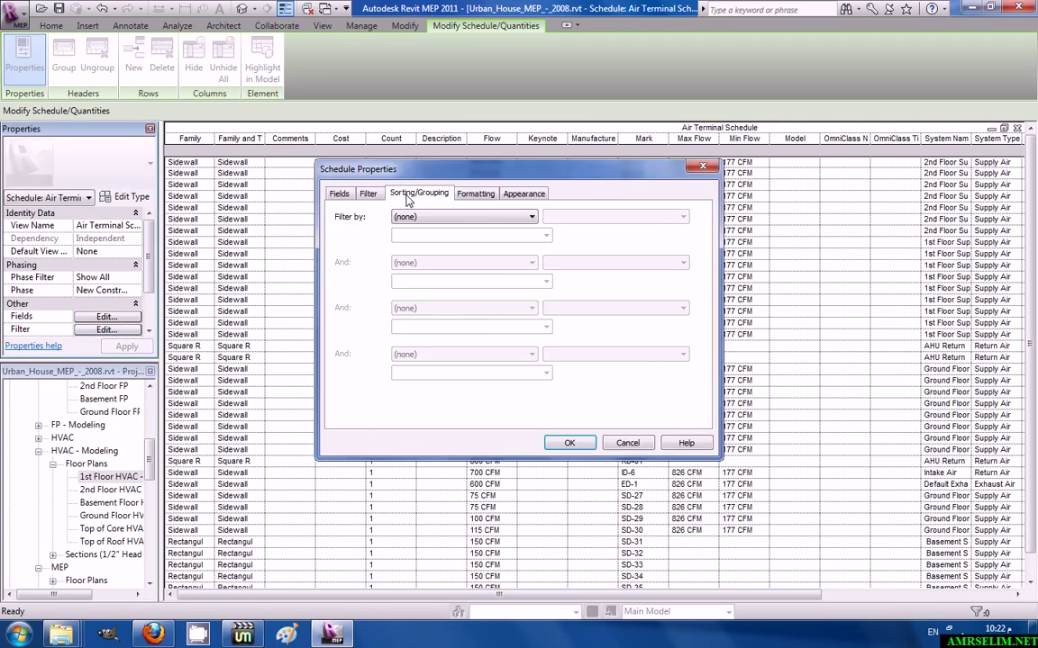
click(408, 194)
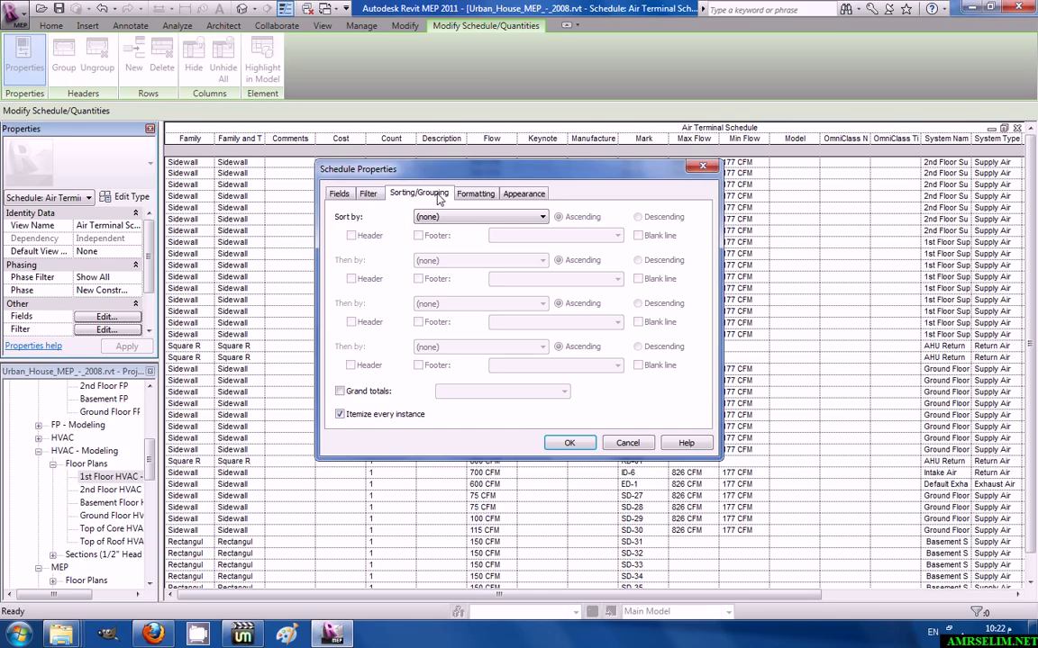
click(445, 218)
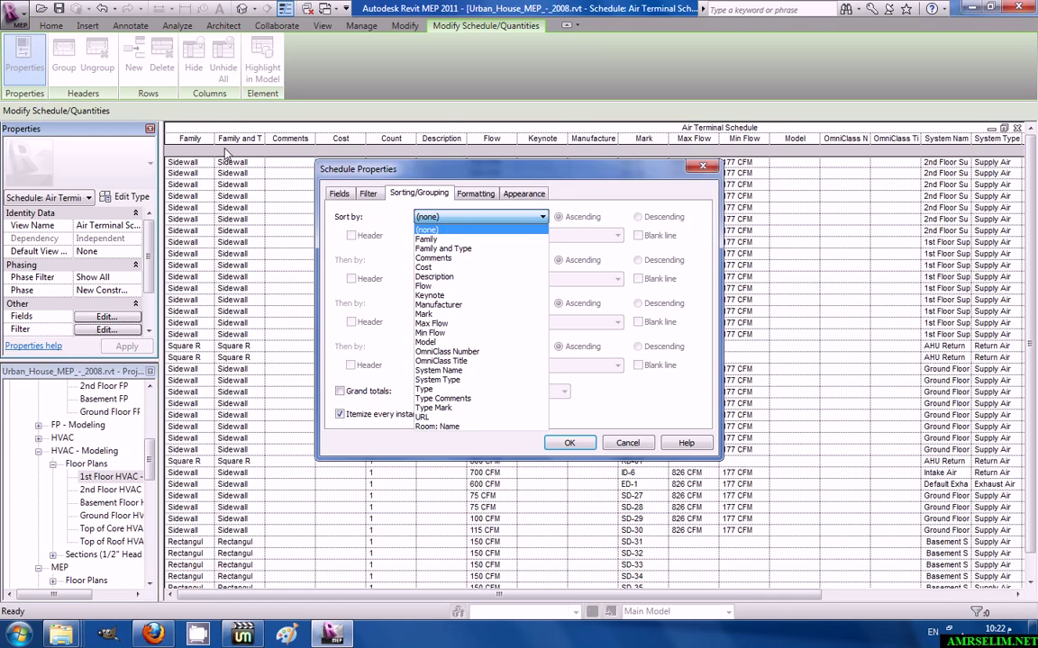
click(470, 256)
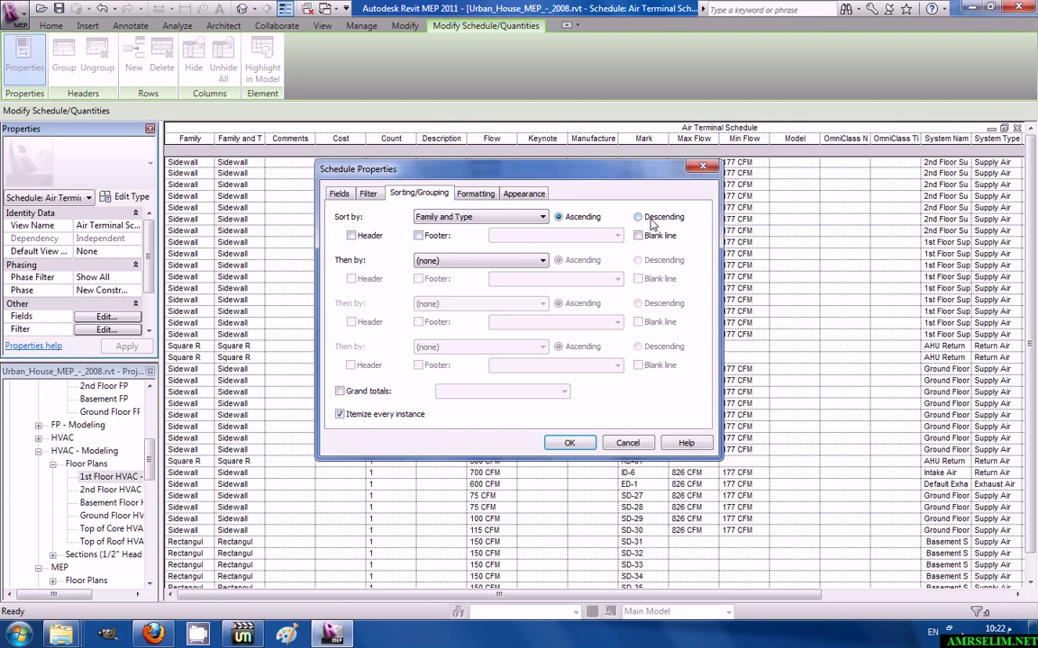
click(435, 236)
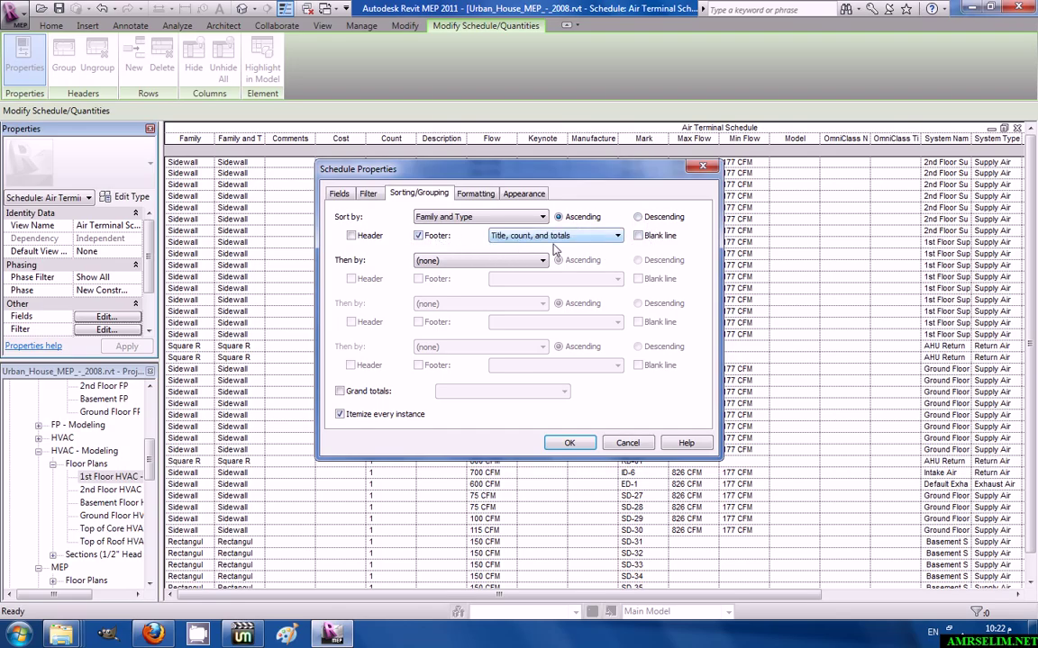
click(585, 236)
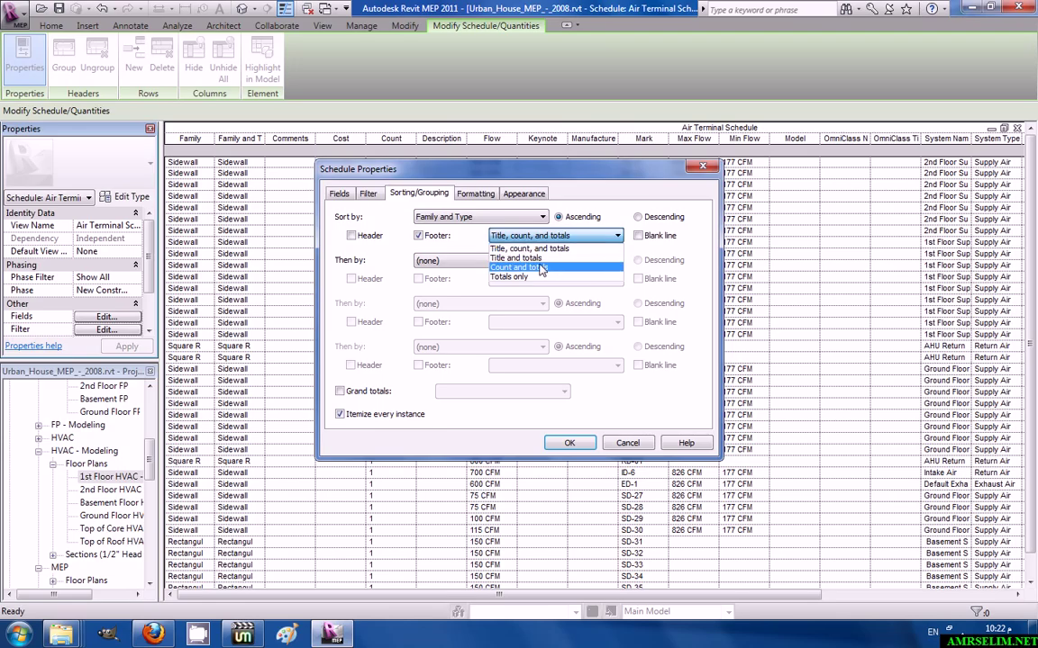
click(538, 267)
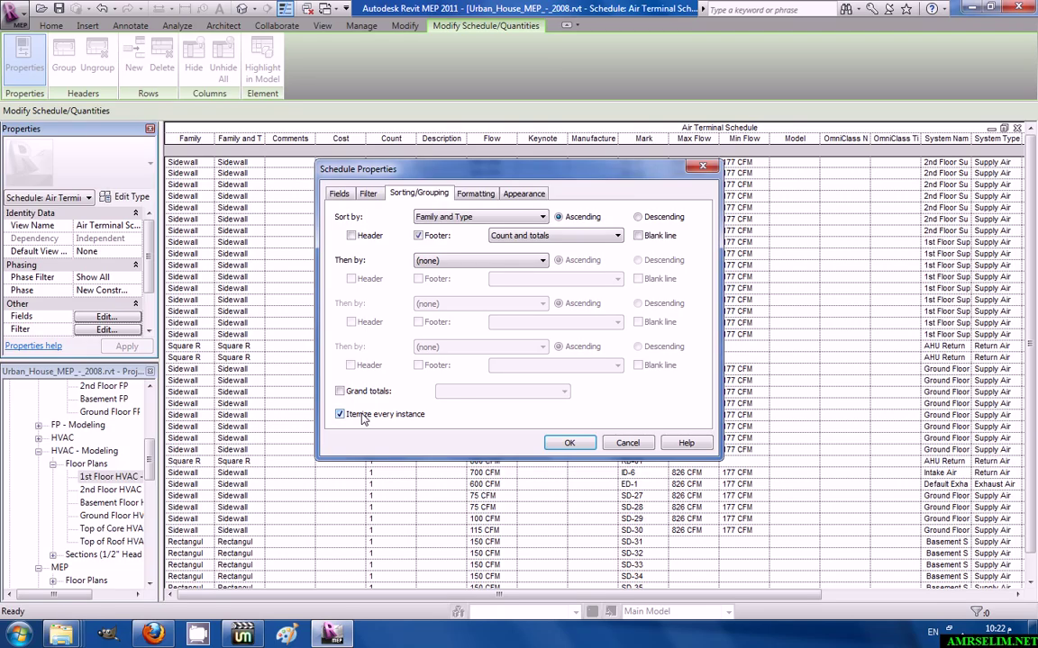
click(363, 416)
click(546, 443)
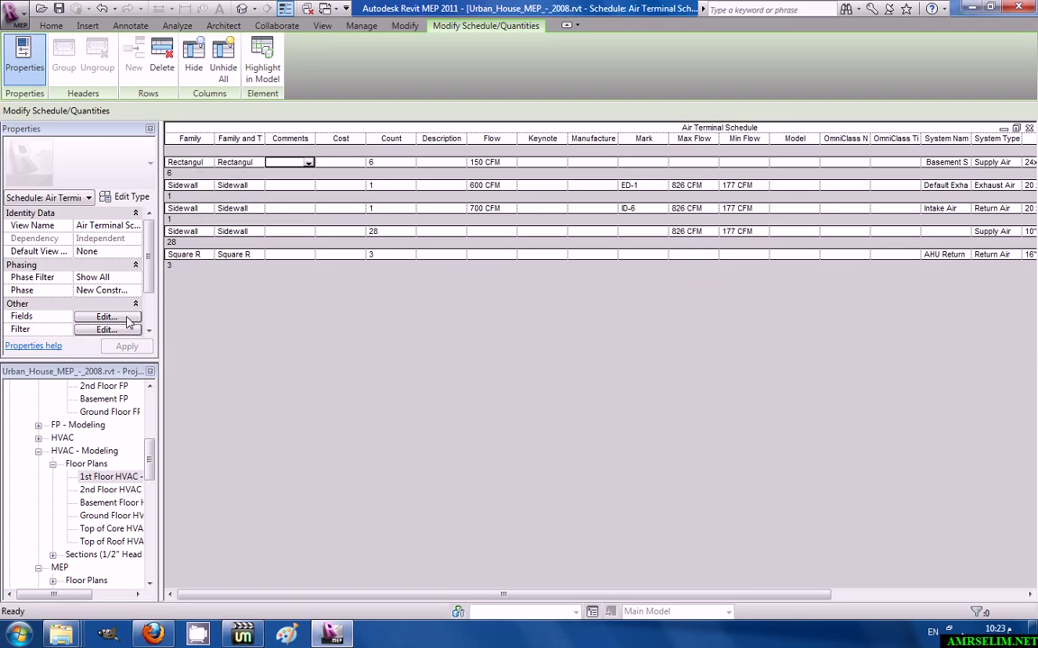
Change the Family and Type group footers from Count and totals to Title and totals.
click(106, 316)
click(435, 195)
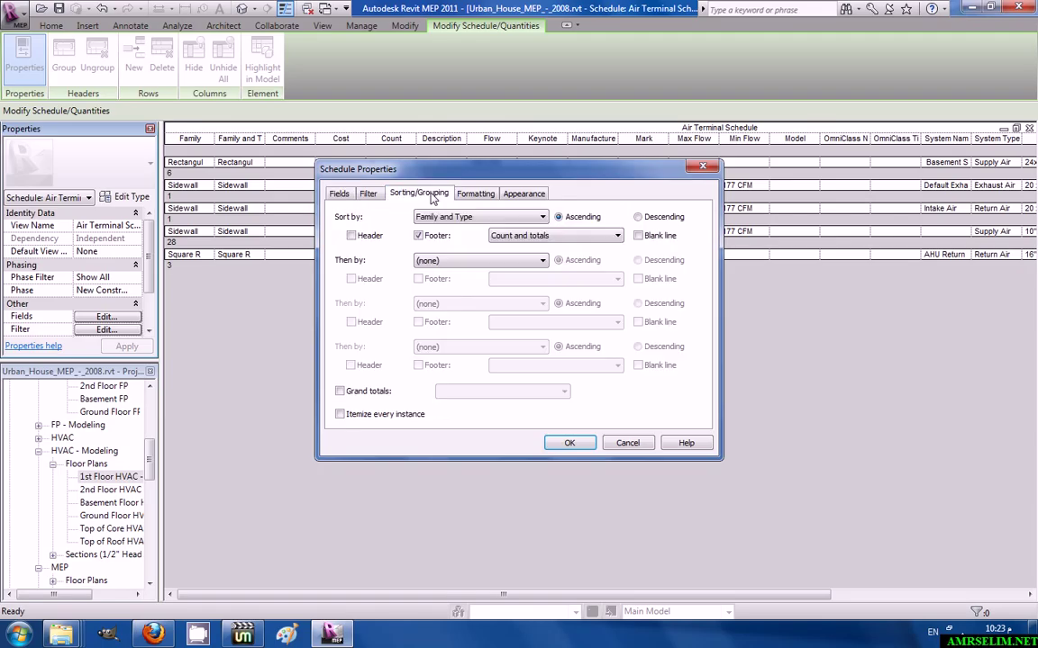
click(540, 235)
click(538, 257)
click(570, 444)
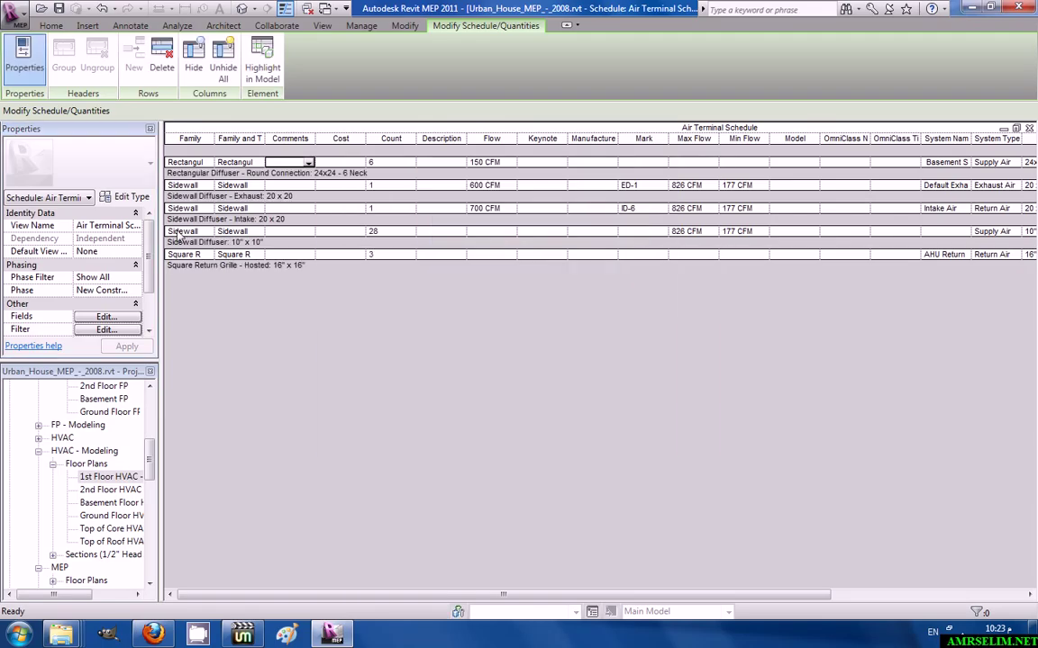